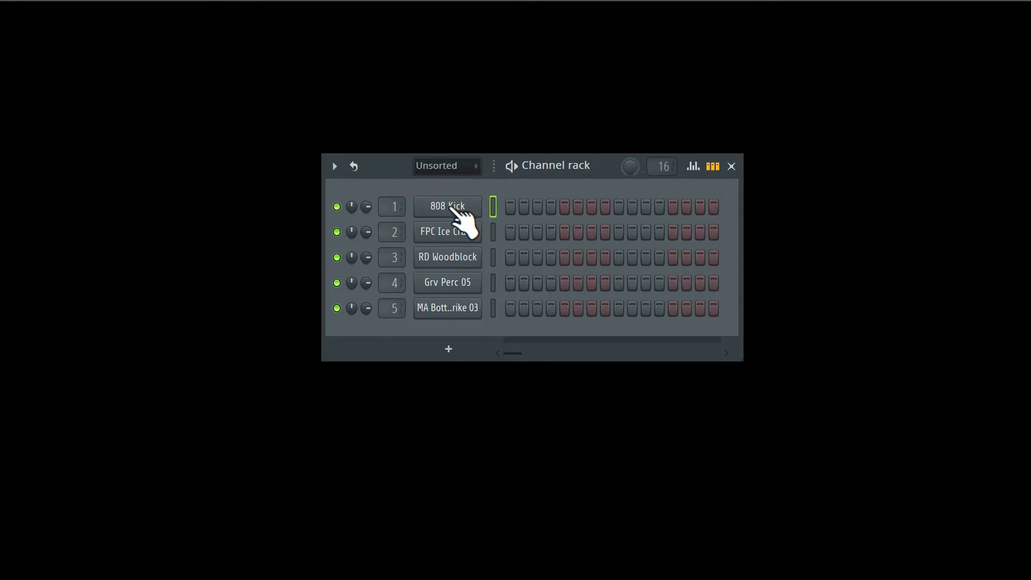
Open the Advanced fill settings for the 808 Kick channel and set its fill type to Euclidean.
right_click(449, 208)
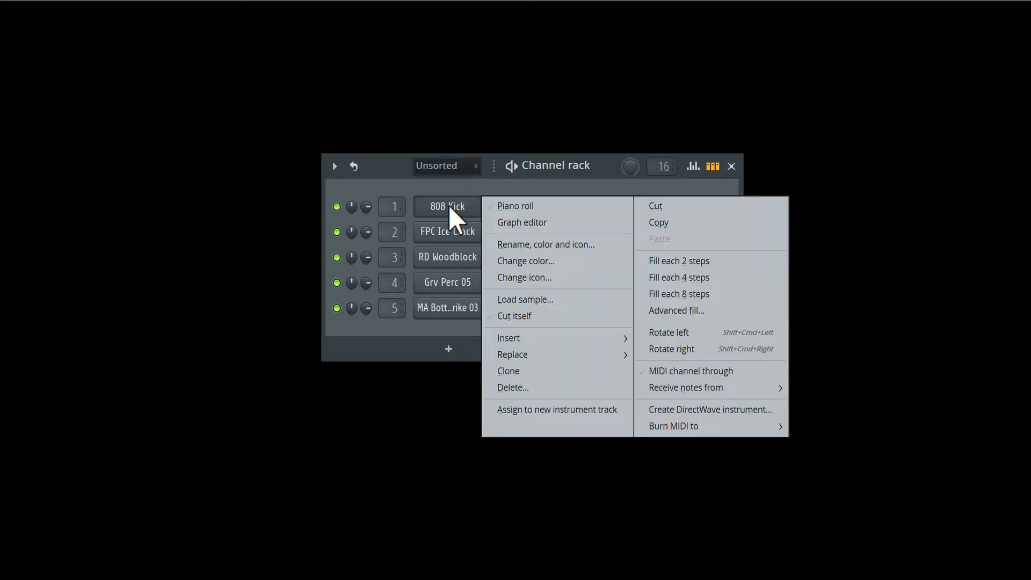
click(687, 308)
drag(656, 154, 297, 101)
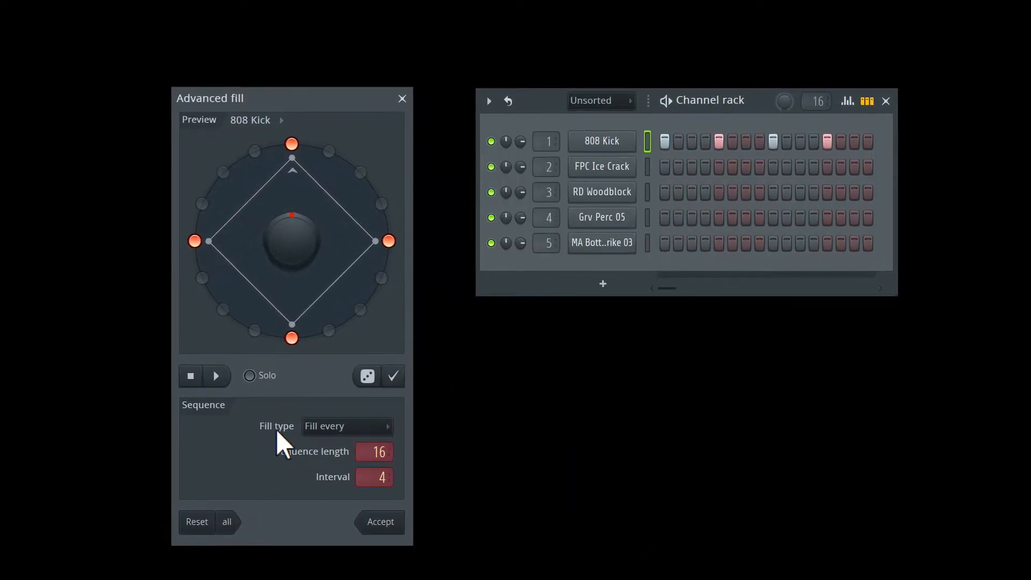
click(330, 427)
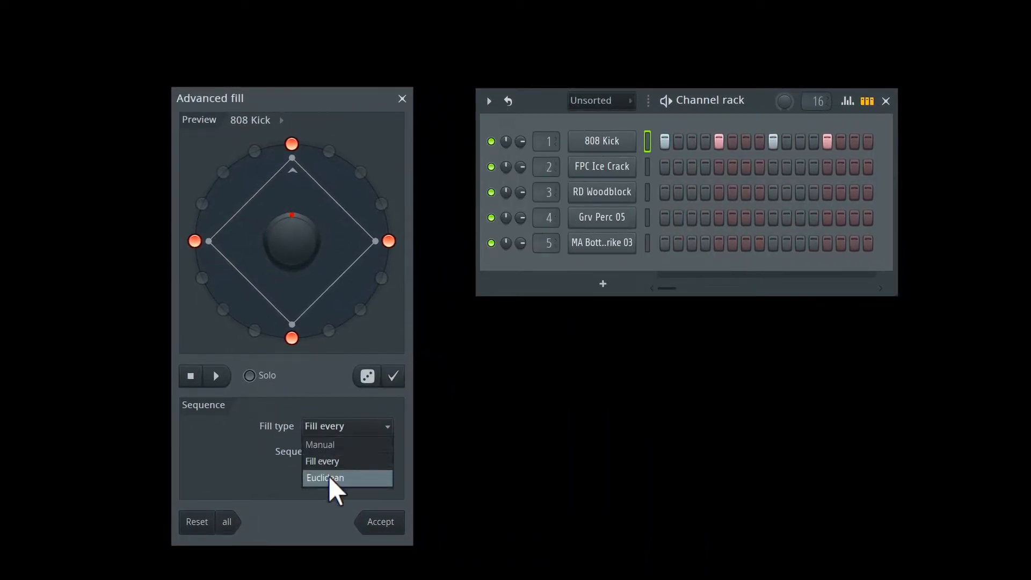
click(329, 476)
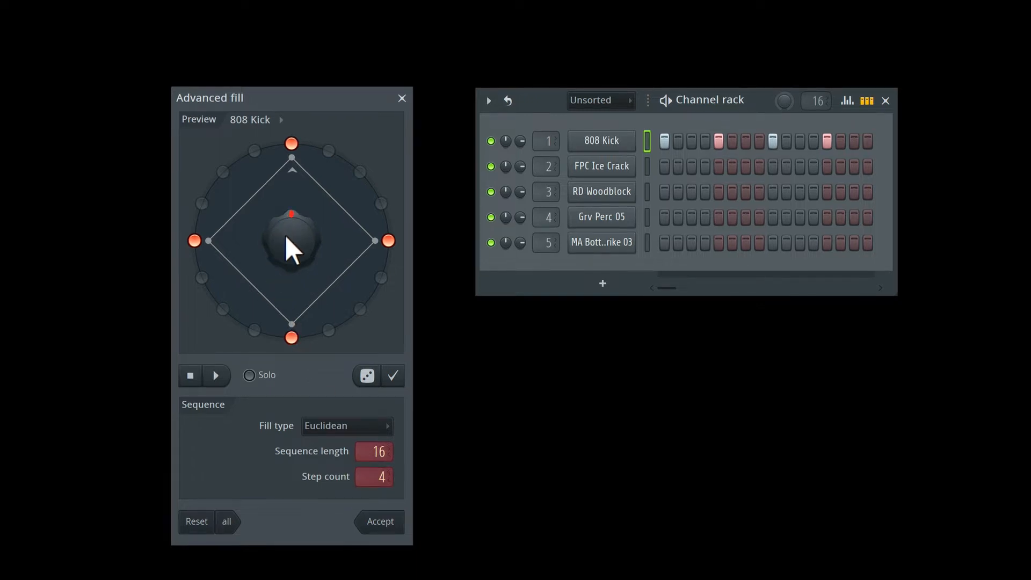
Try rotating the 808 Kick pattern by one step and return it to its original position.
drag(292, 241, 322, 253)
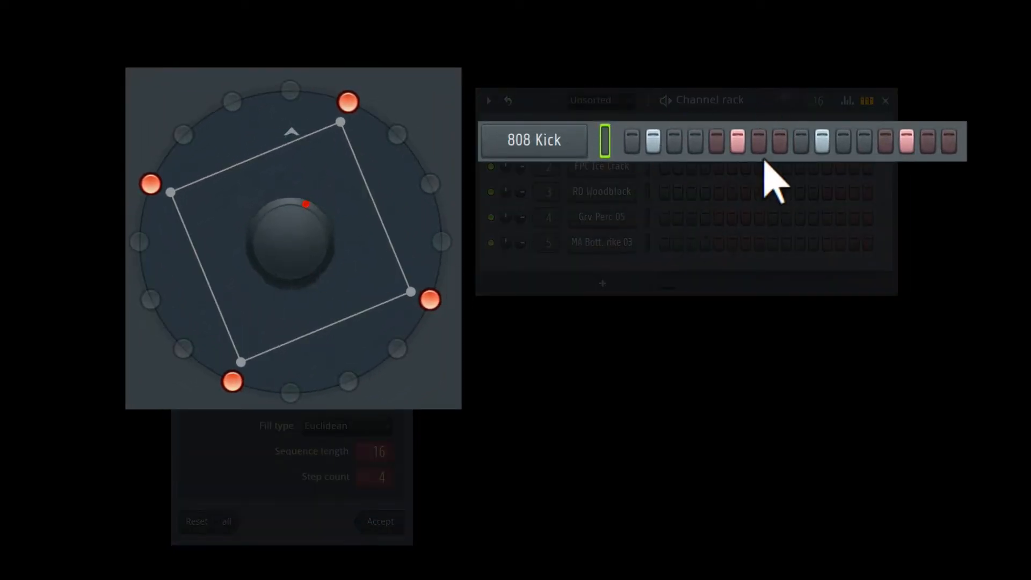
drag(334, 280, 333, 289)
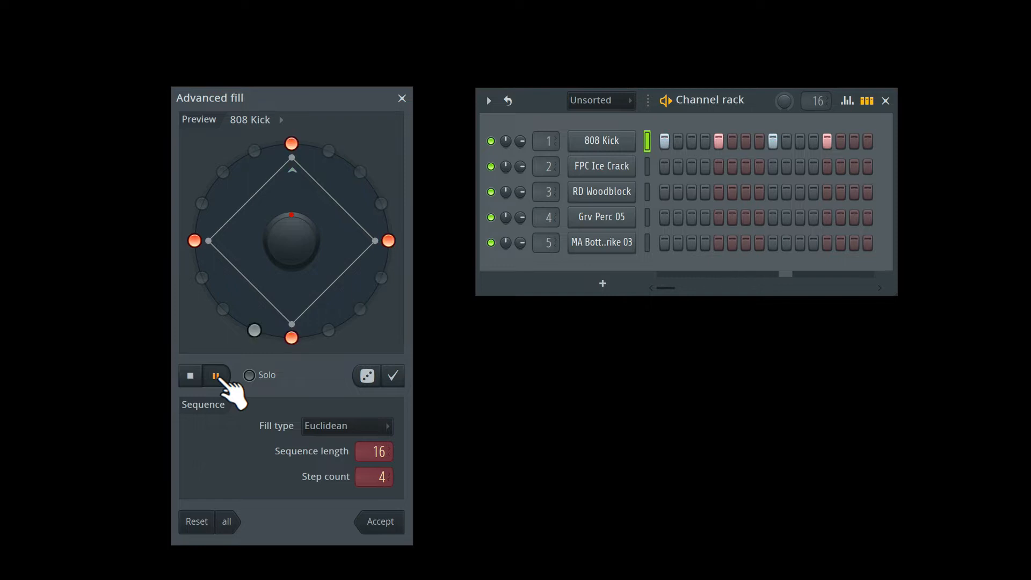
Set the 808 Kick fill's step count to 5 and play the pattern.
click(215, 375)
drag(385, 488, 384, 483)
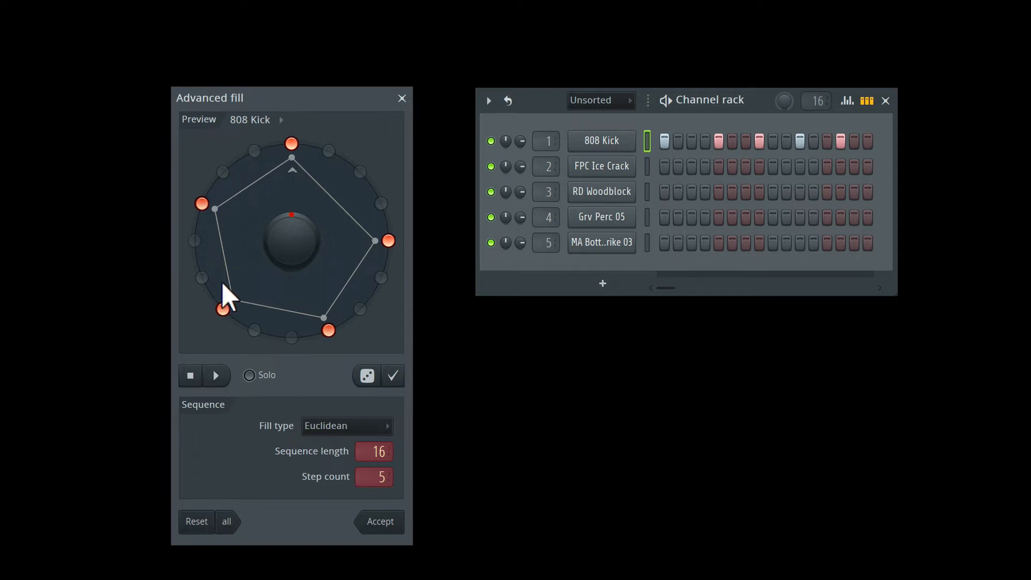
click(216, 376)
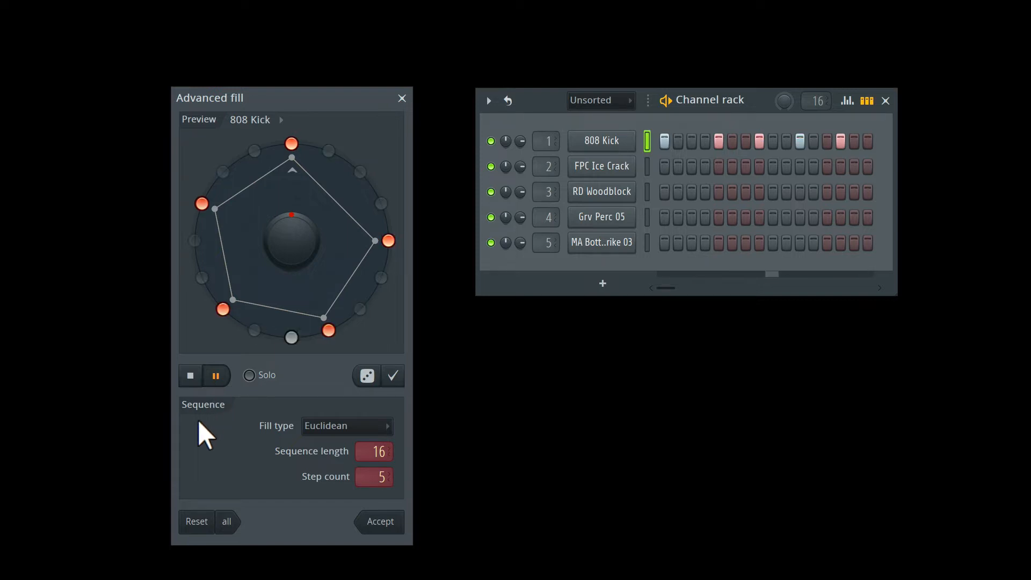
Give FPC Ice Crack a 4-step Euclidean fill, and RD Woodblock a 3-step fill rotated two steps forward.
click(256, 119)
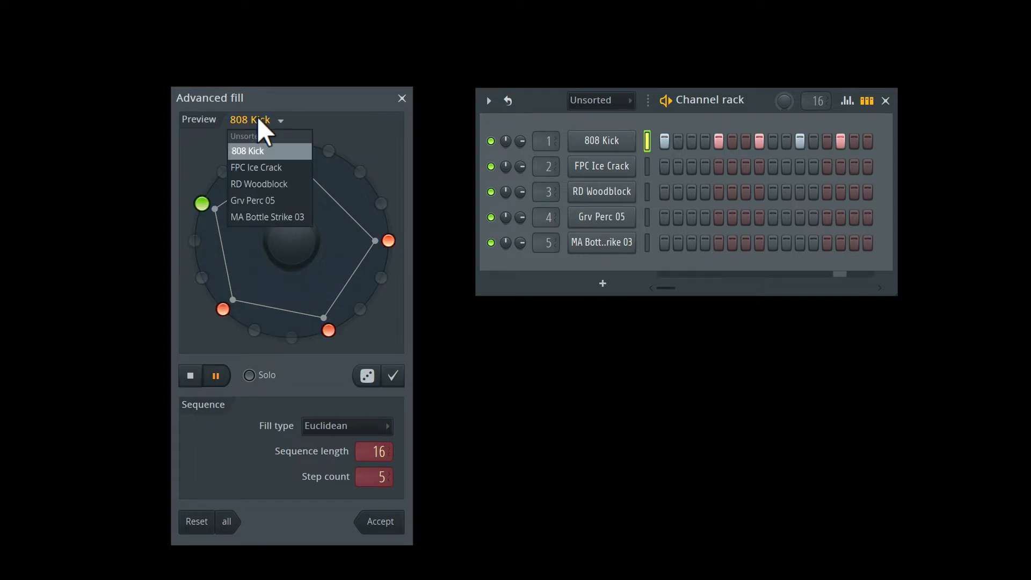
click(276, 166)
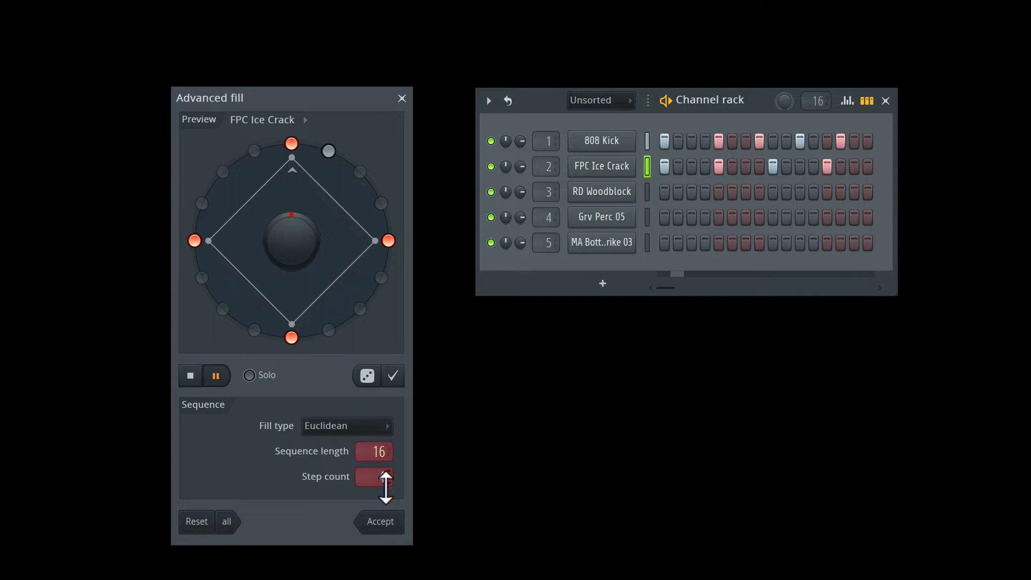
click(270, 120)
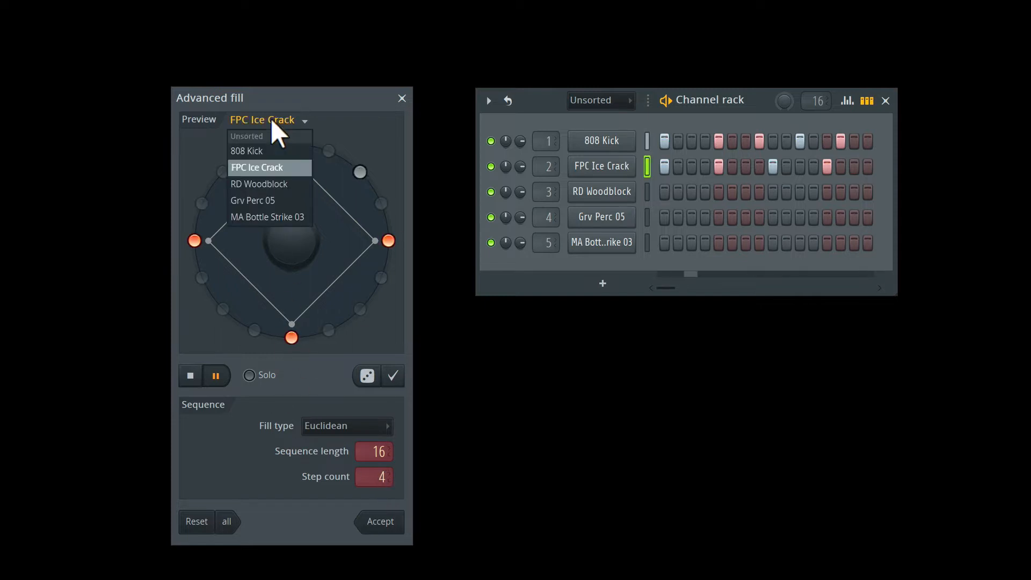
click(263, 184)
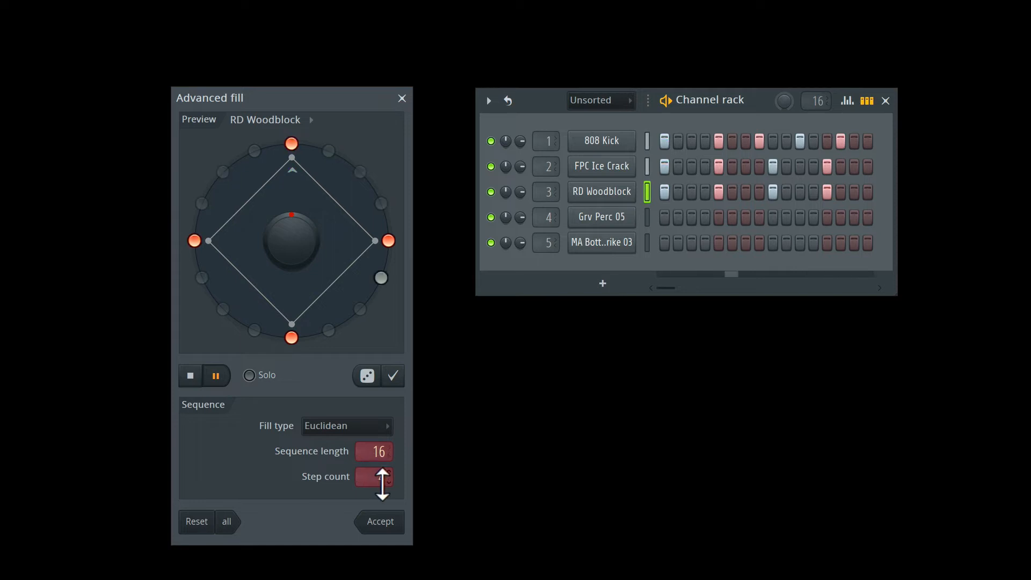
scroll(382, 483, down, 1)
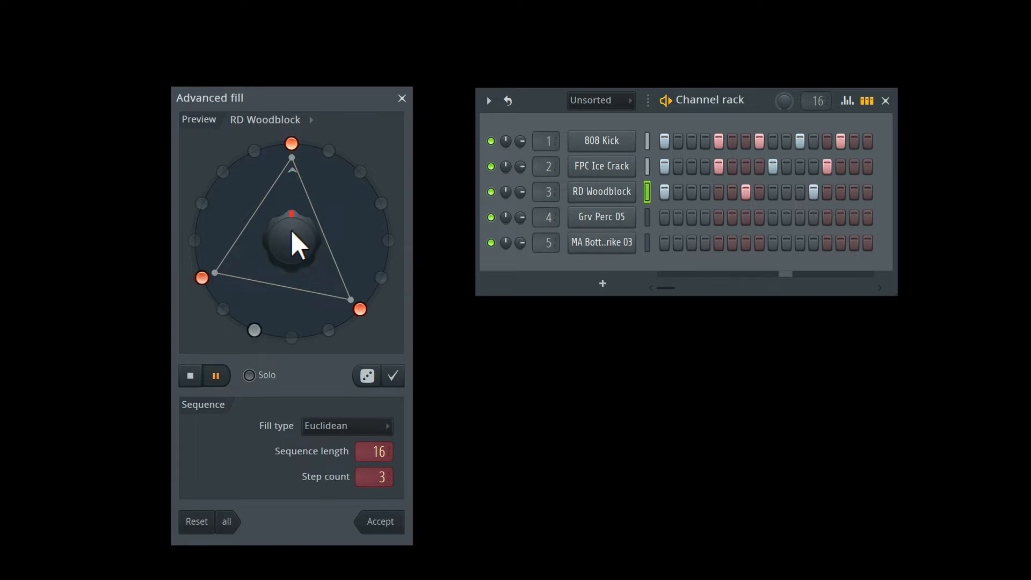
drag(291, 230, 291, 193)
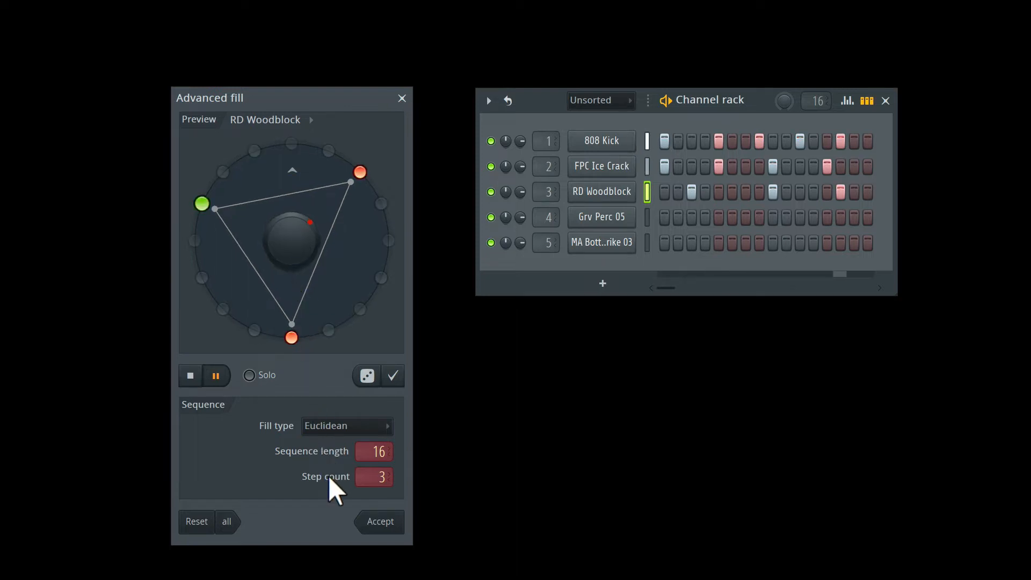
Give the Grv Perc 05 channel a Euclidean fill with a step count of 6.
click(267, 120)
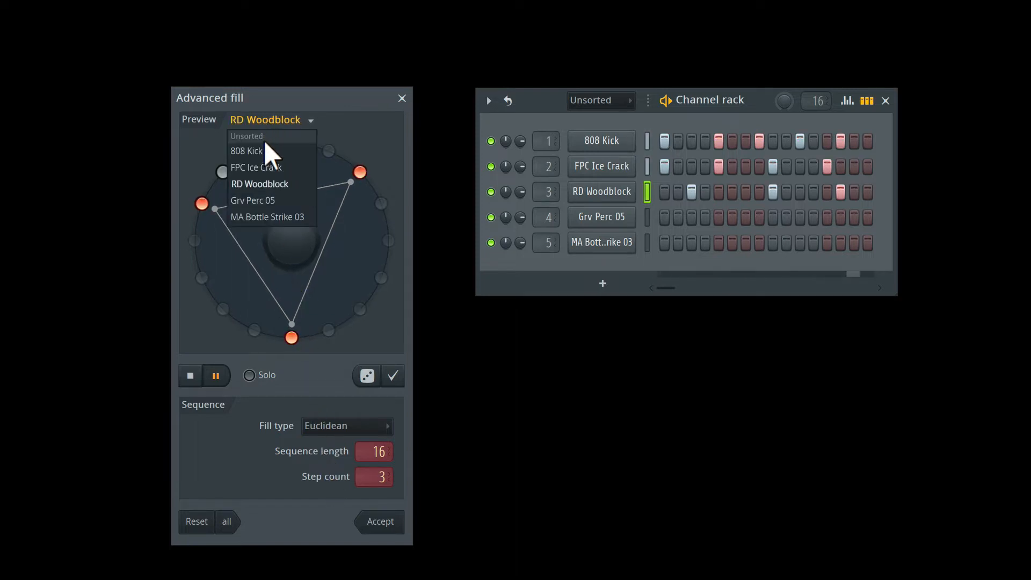
click(262, 200)
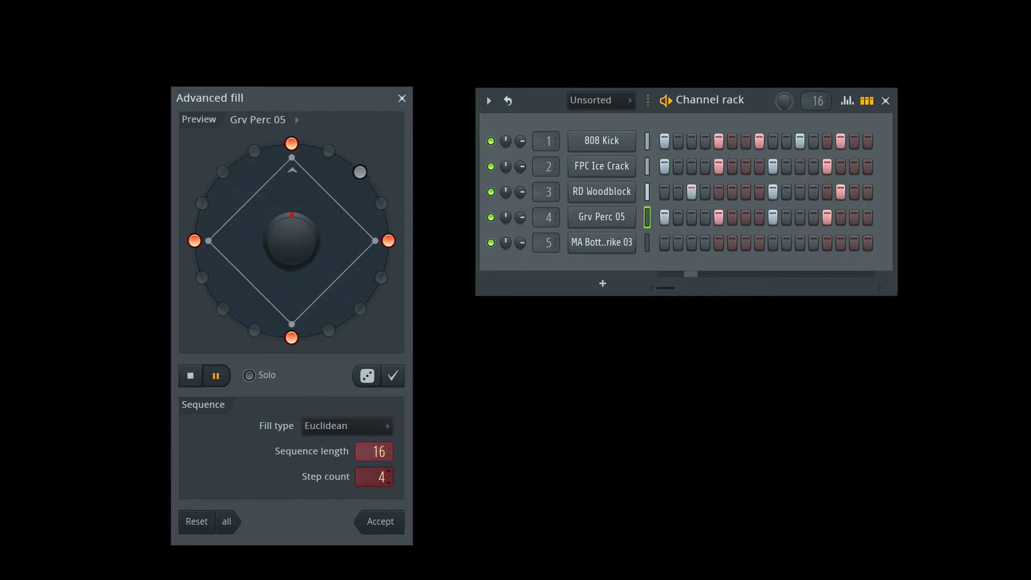
drag(376, 476, 376, 466)
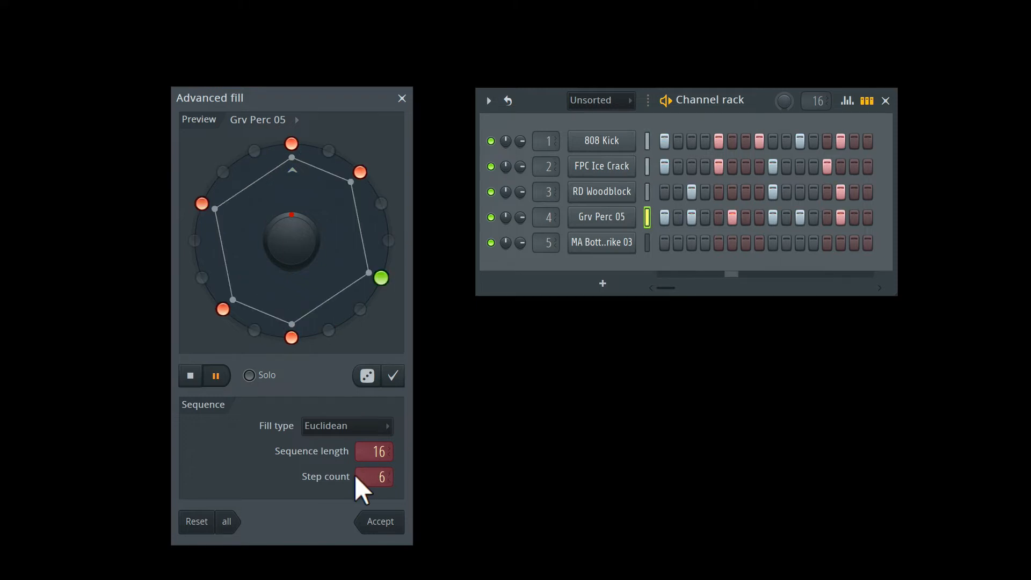
Give MA Bottle Strike 03 a 4-step Euclidean fill with a sequence length of 17, and stop playback.
click(290, 120)
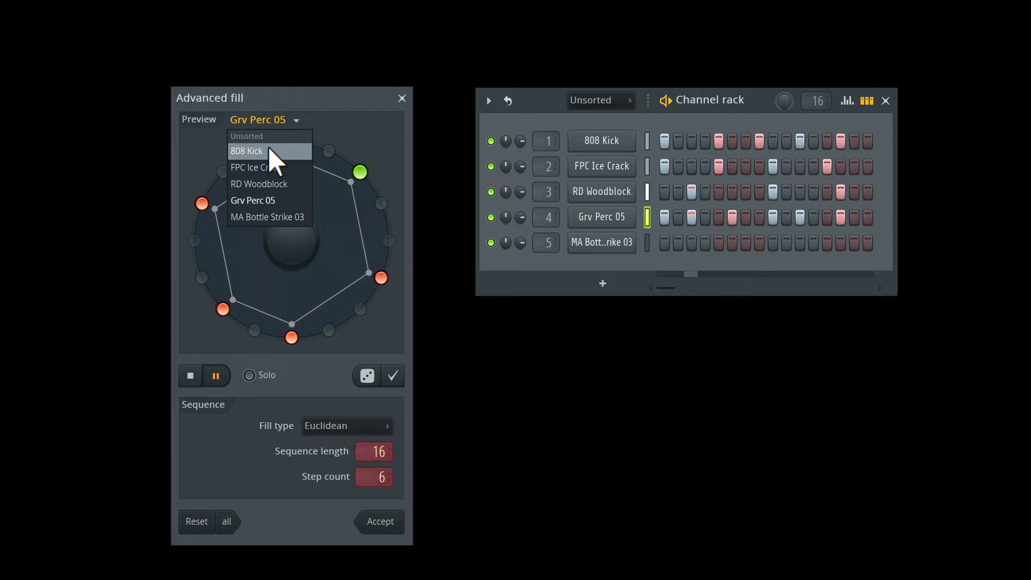
click(266, 213)
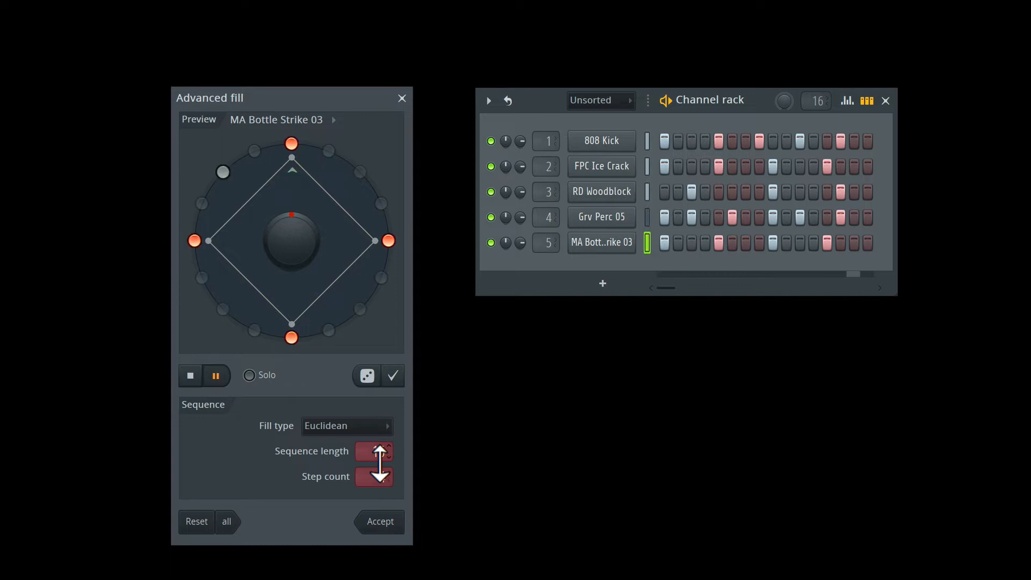
drag(380, 456, 379, 451)
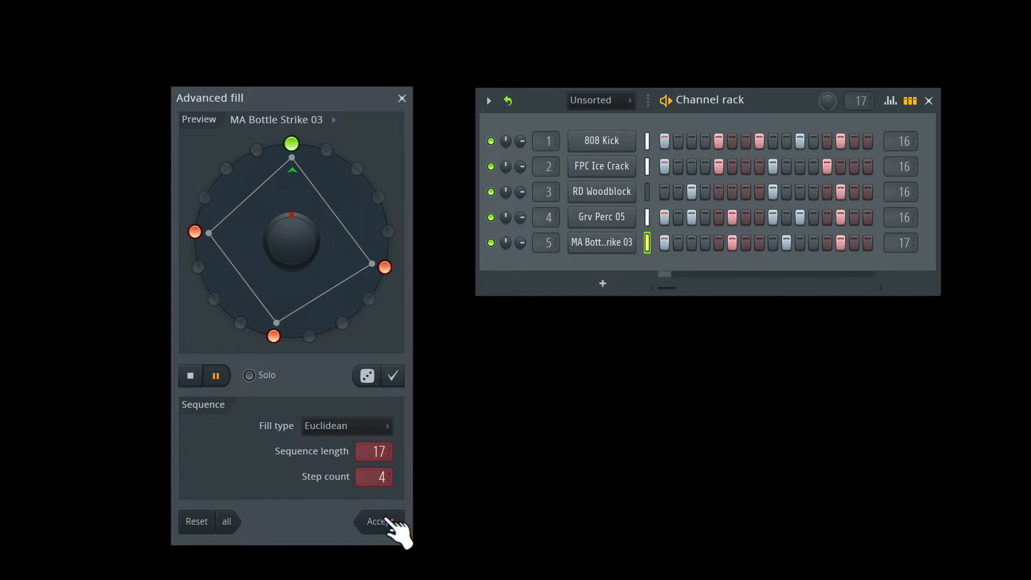
click(193, 376)
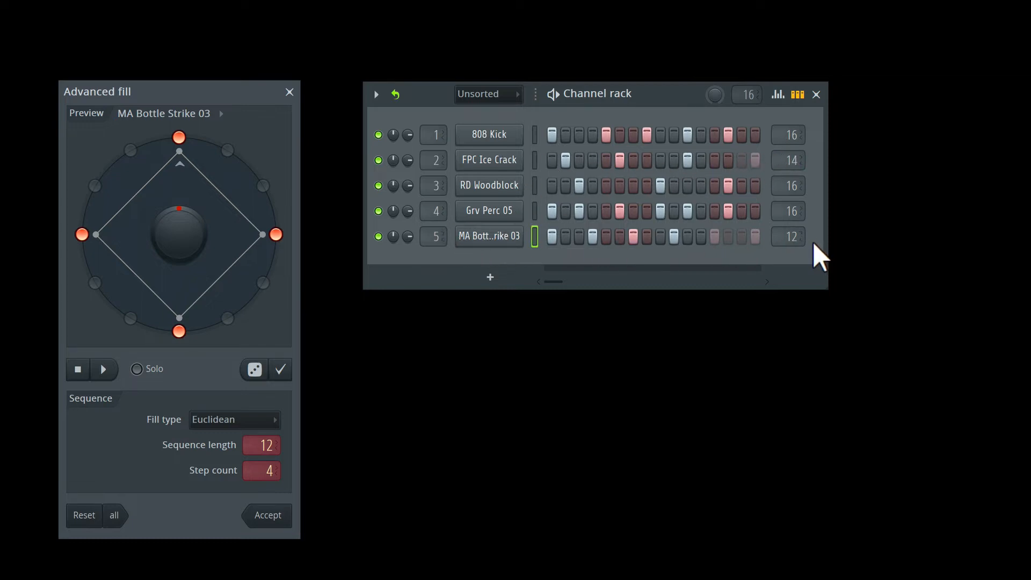
Play the pattern twice to audition how the channels with different loop lengths sound together, stopping playback each time.
click(105, 370)
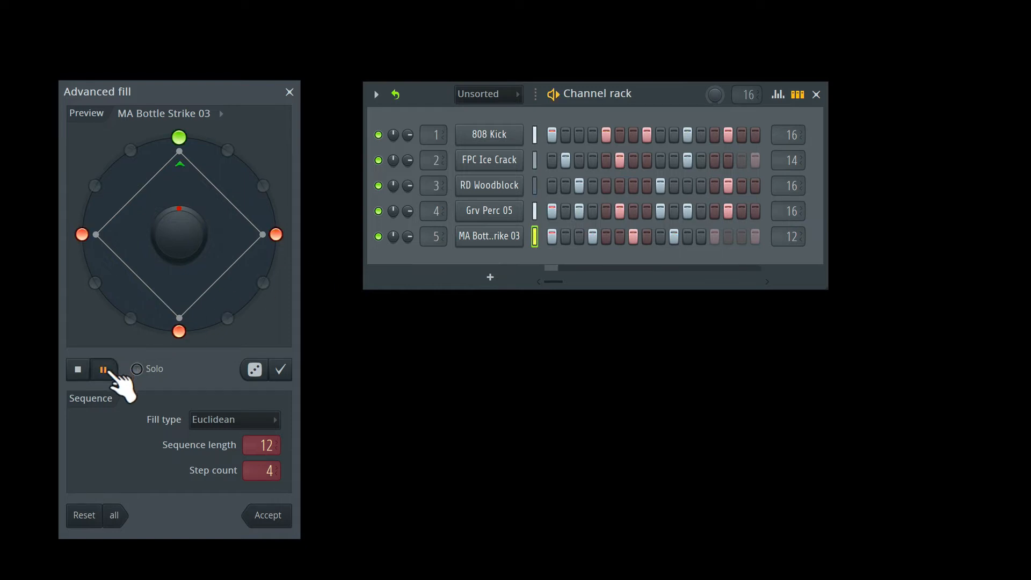
click(85, 370)
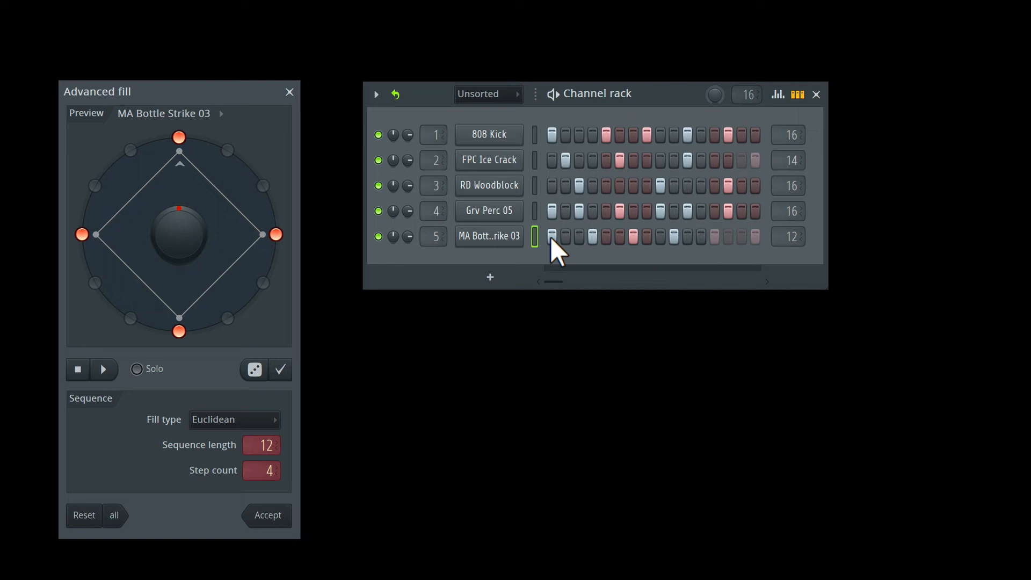
click(103, 370)
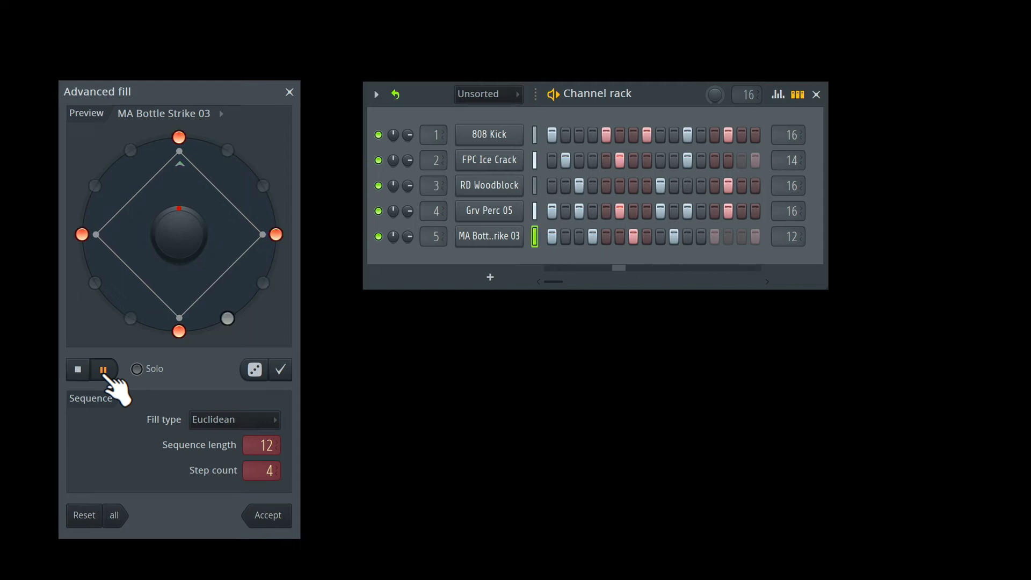
click(79, 373)
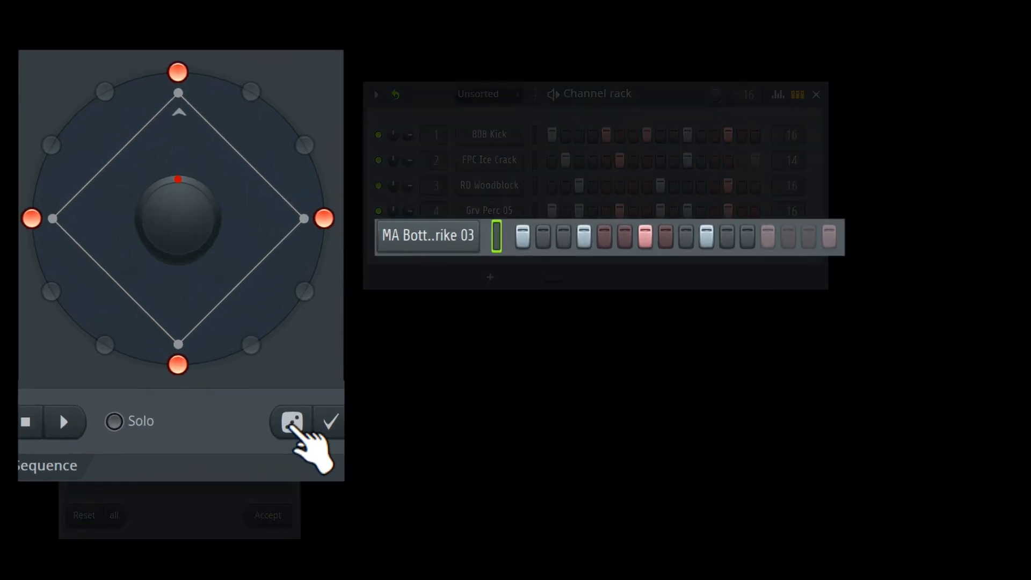
Randomize the MA Bottle Strike 03 fill repeatedly until a 9-step pattern over 12 steps comes up.
click(255, 370)
click(255, 371)
click(255, 371)
click(292, 426)
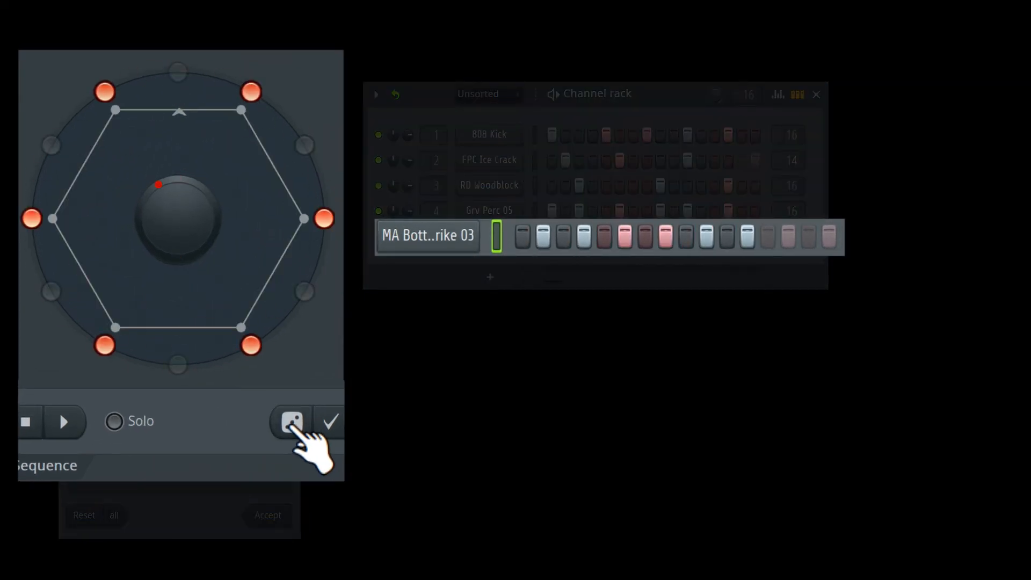
click(292, 426)
click(292, 425)
click(292, 426)
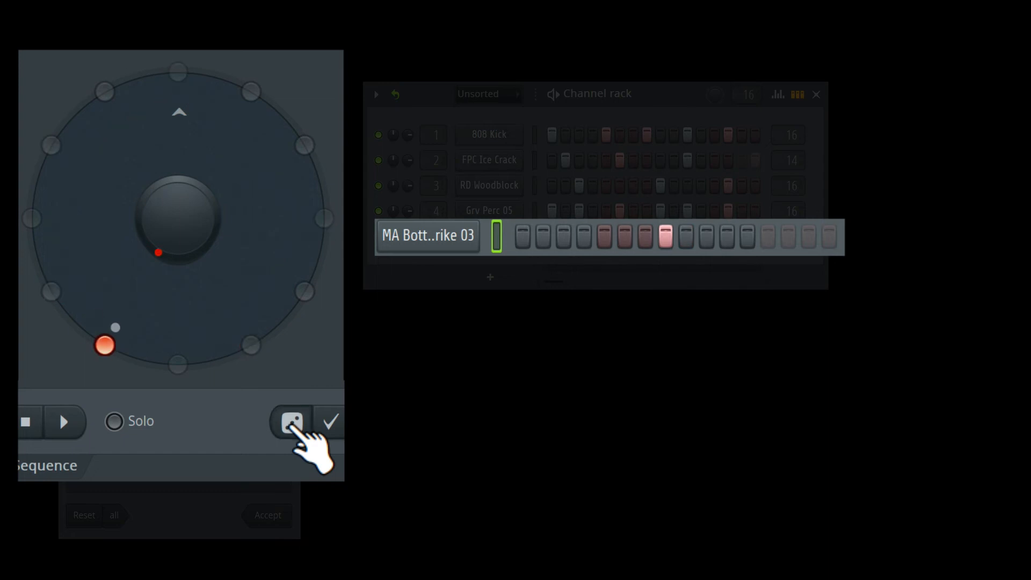
click(292, 425)
click(292, 425)
click(292, 425)
click(292, 425)
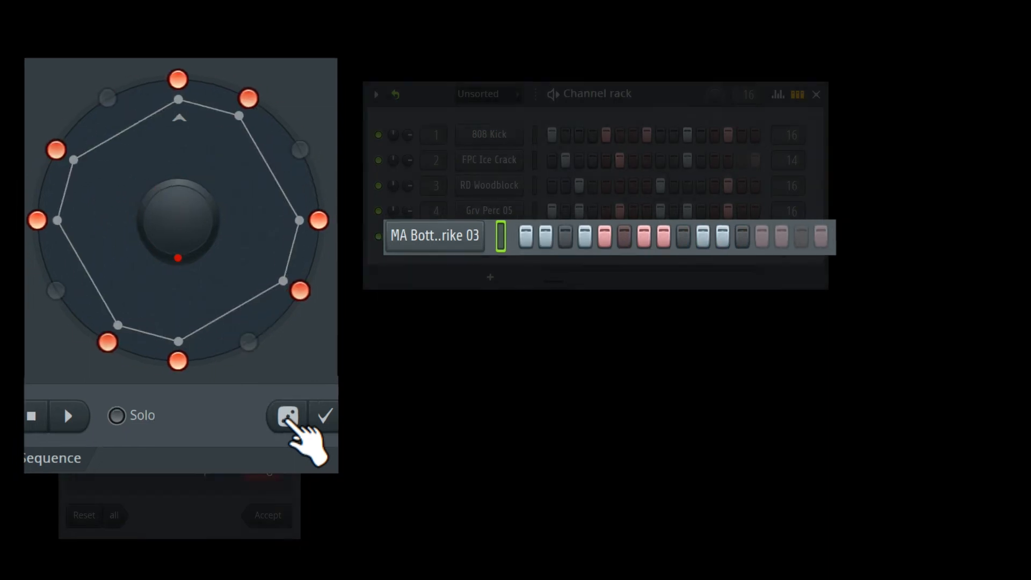
click(254, 369)
Randomize the FPC Ice Crack fill repeatedly until a 4-step pattern comes up, and play the result.
click(173, 113)
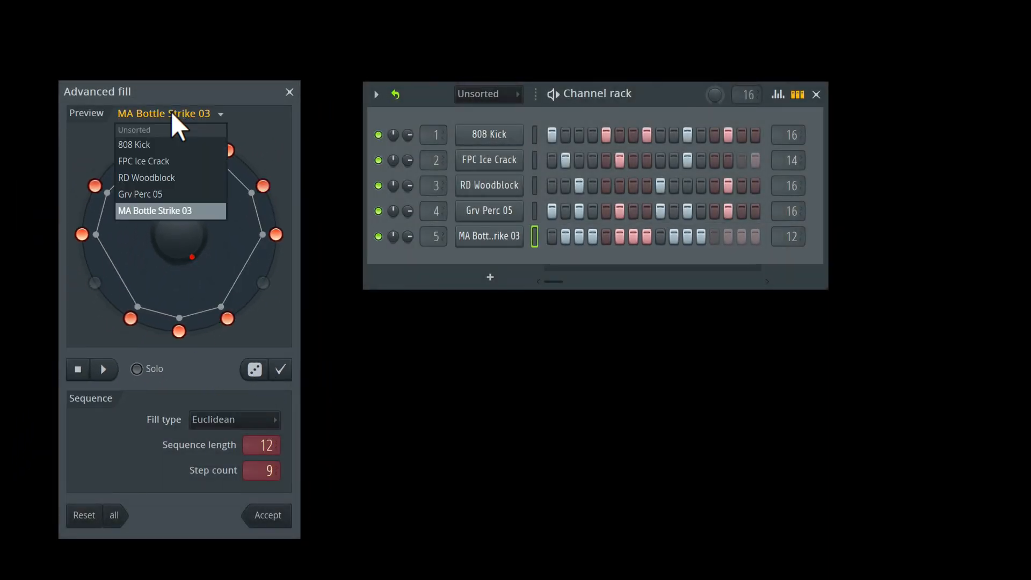
click(161, 161)
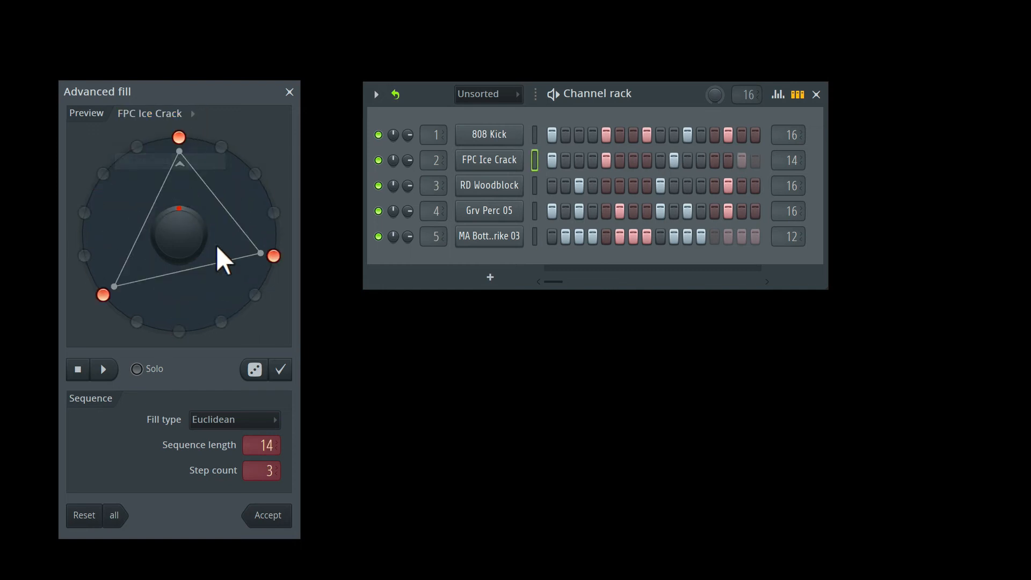
click(257, 369)
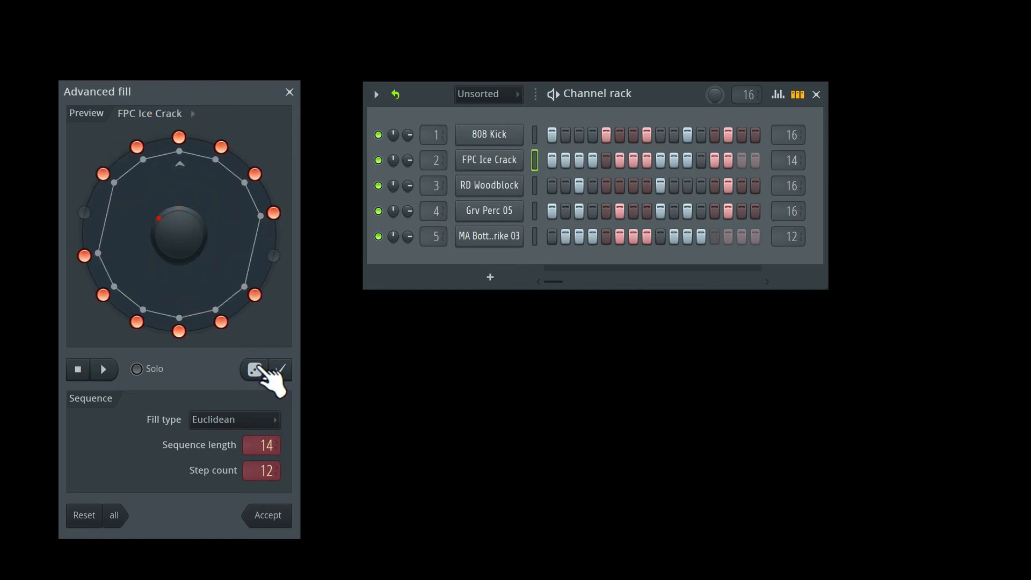
click(257, 369)
click(257, 369)
click(256, 369)
click(257, 369)
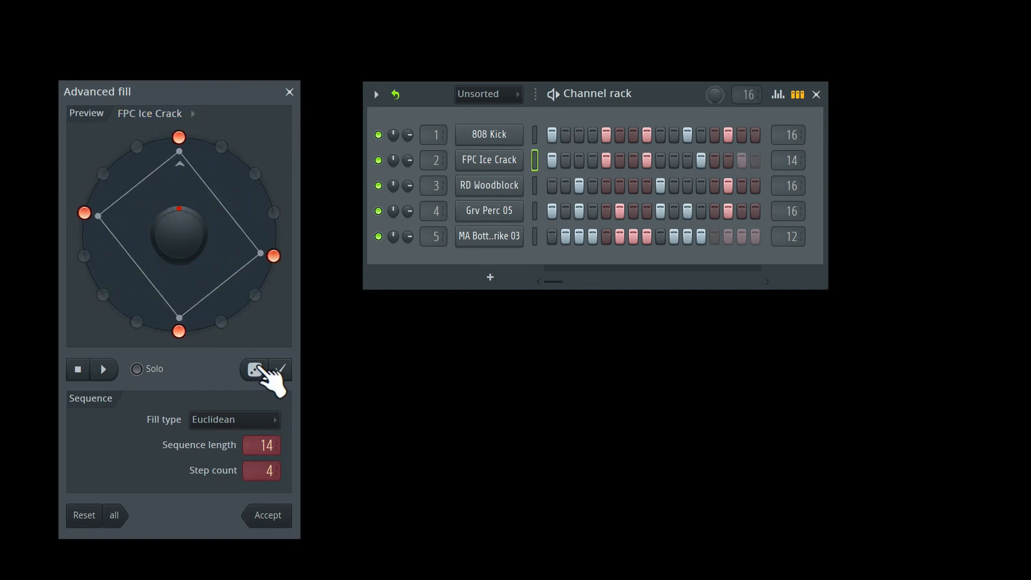
click(103, 369)
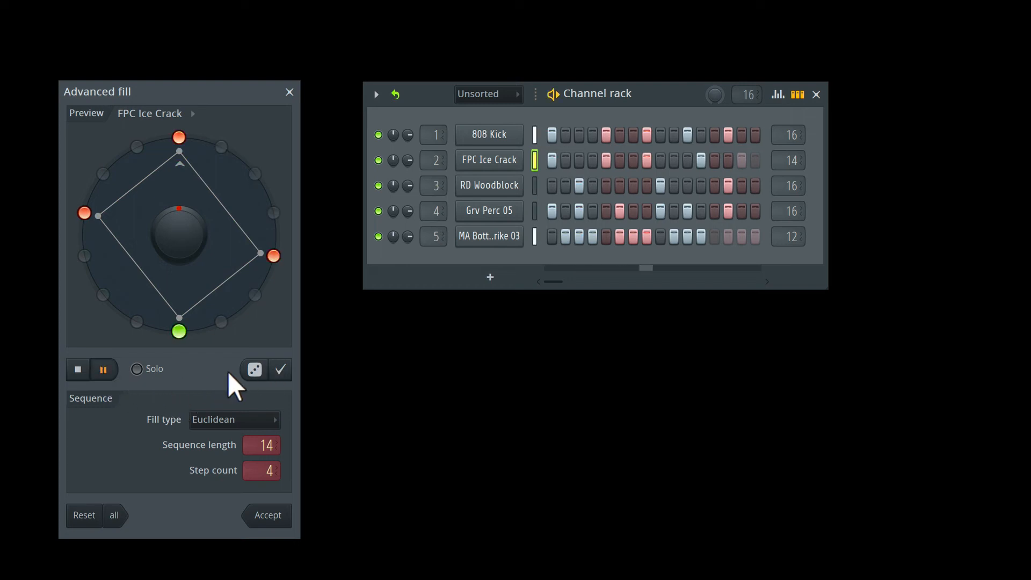
Randomize the MA Bottle Strike 03 Euclidean fill repeatedly until a 4-step pattern over 12 steps comes up.
click(161, 113)
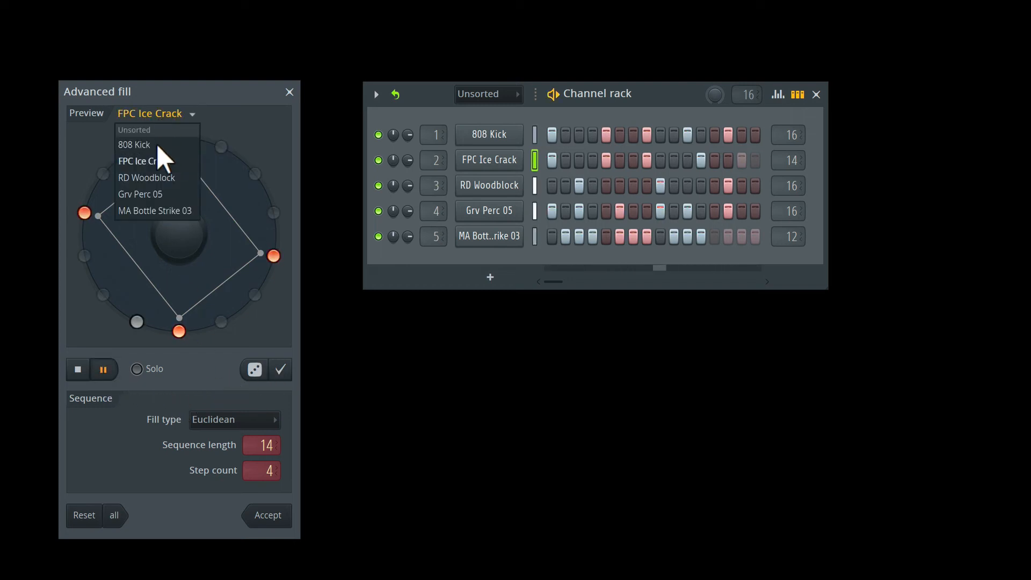
click(157, 209)
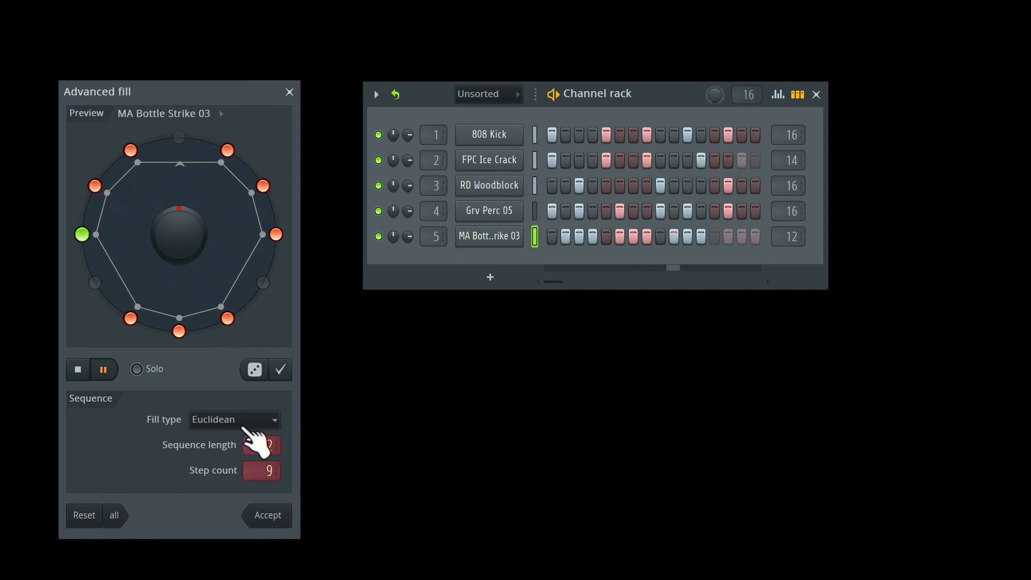
click(255, 370)
click(255, 370)
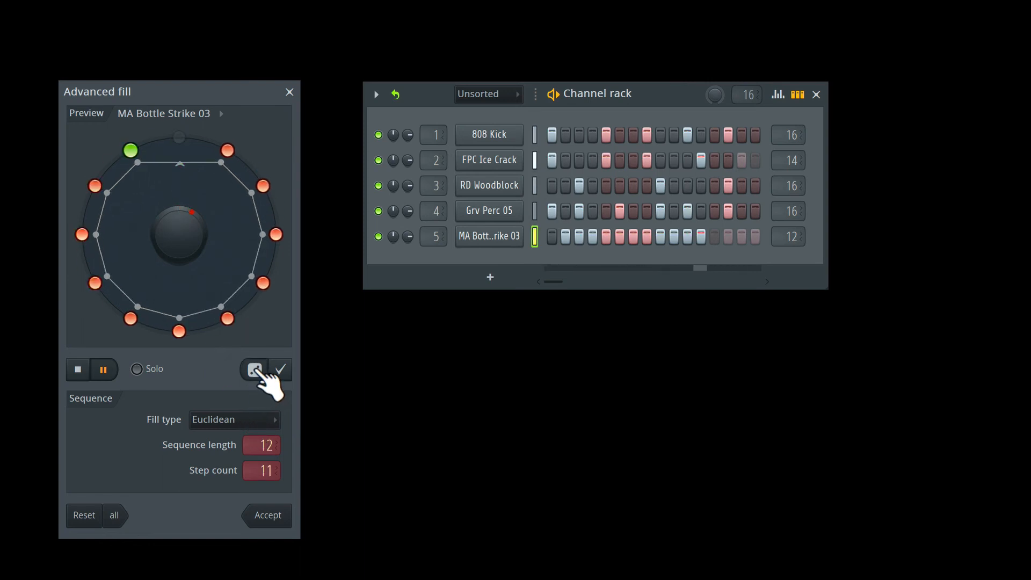
click(255, 370)
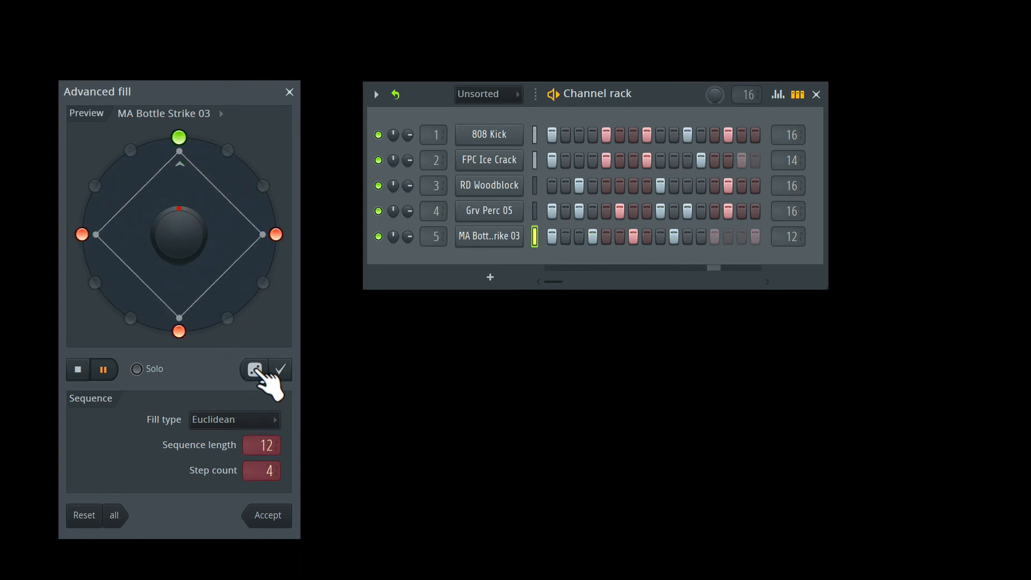
Randomize the 808 Kick Euclidean fill repeatedly until a 4-step pattern over 16 steps comes up.
click(172, 114)
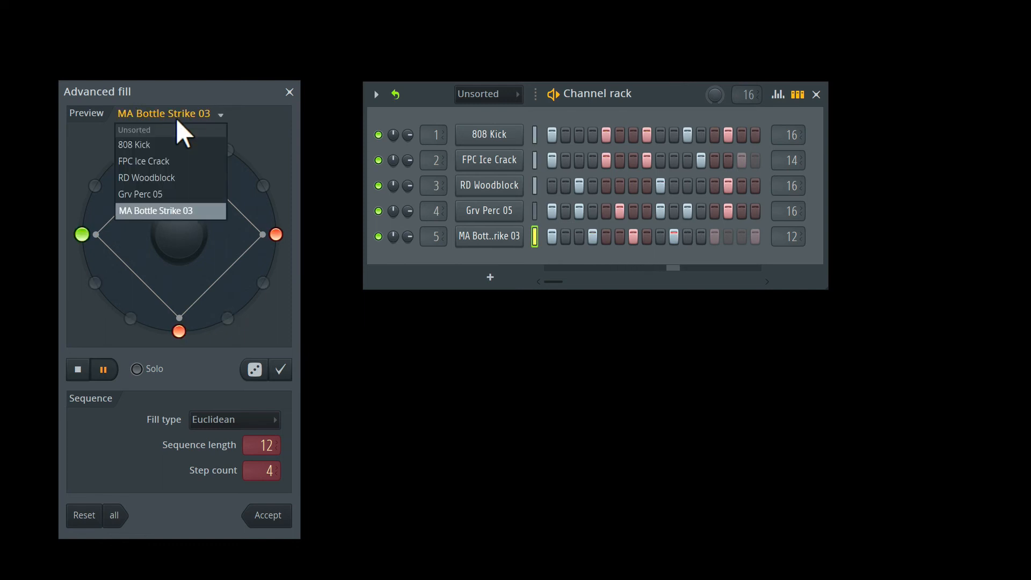
click(153, 144)
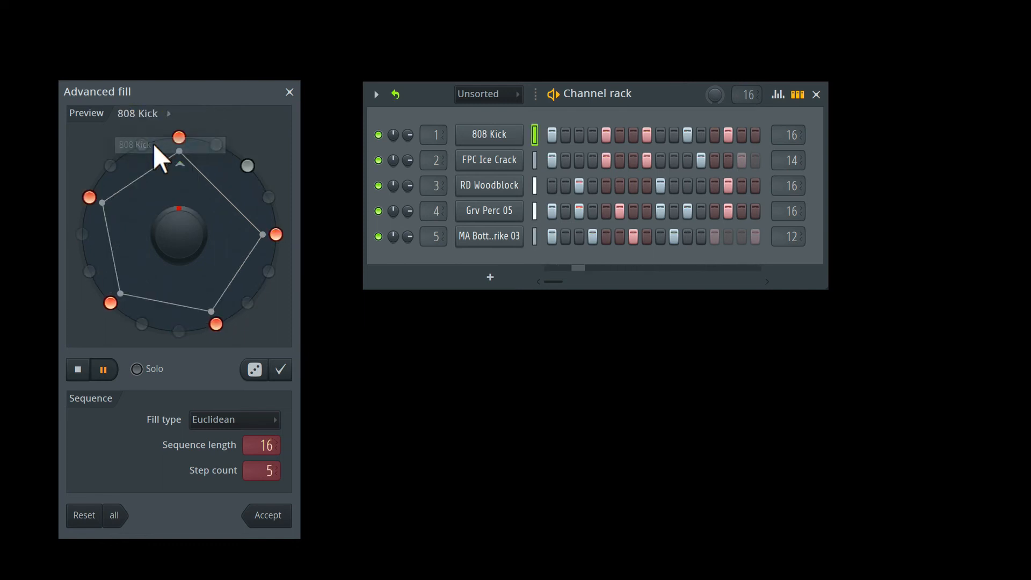
click(255, 370)
click(255, 370)
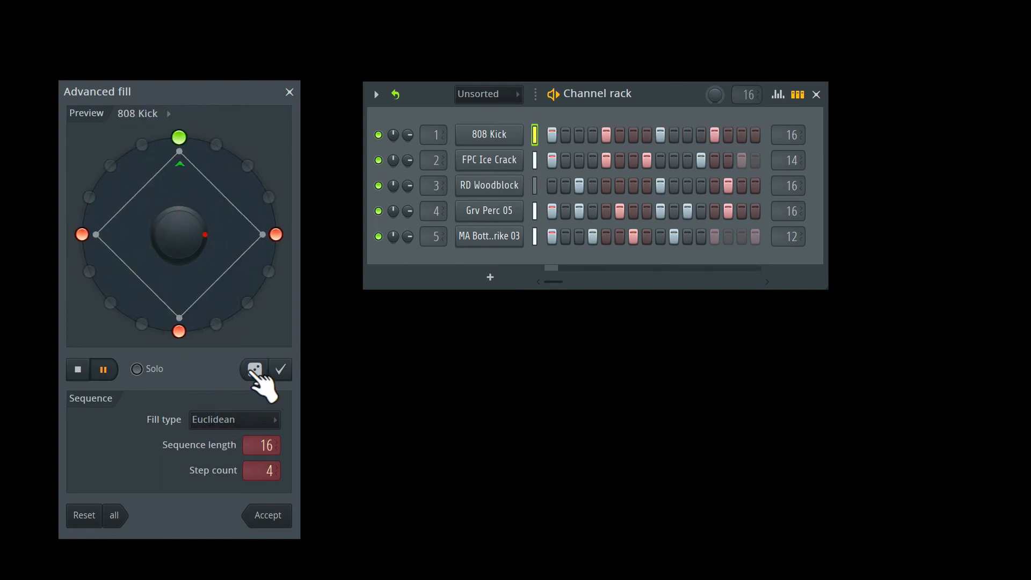
Rotate the 808 Kick fill so its hits start on the third step, accept the fills and stop playback.
drag(161, 249, 180, 299)
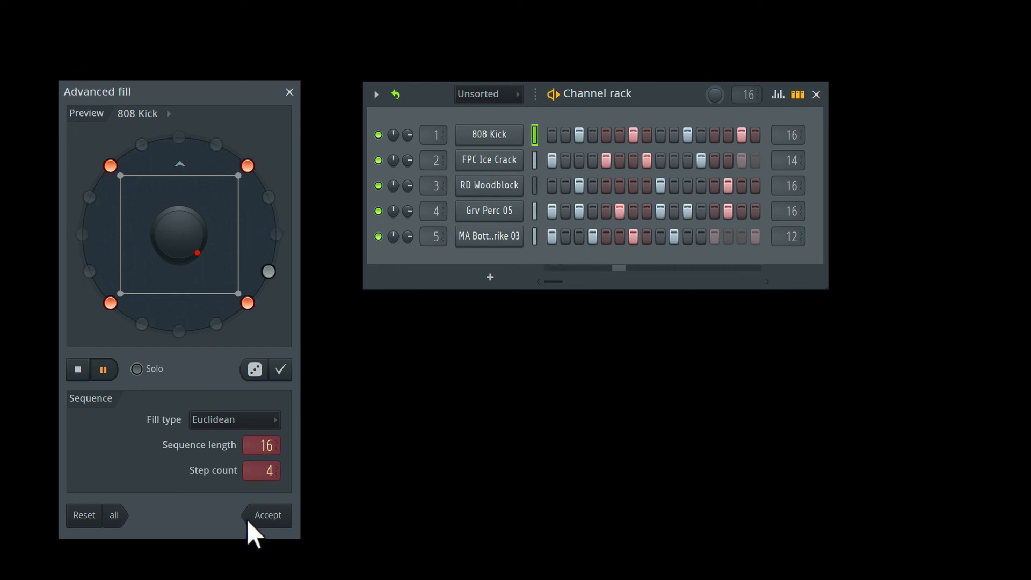
click(268, 516)
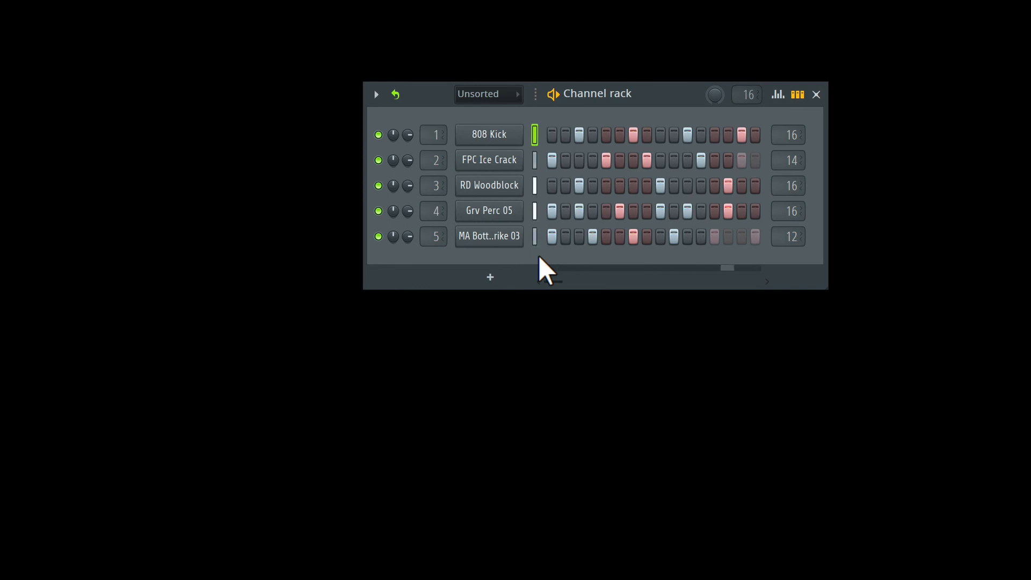
key(space)
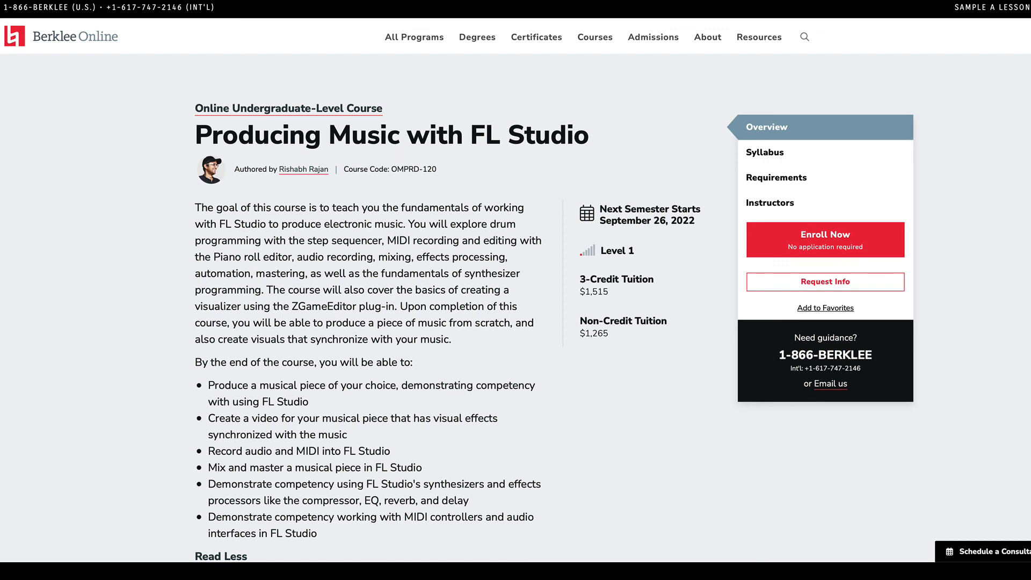
Review the overview, syllabus and requirements of the Producing Music with FL Studio course on the Berklee Online site.
scroll(515, 290, down, 2)
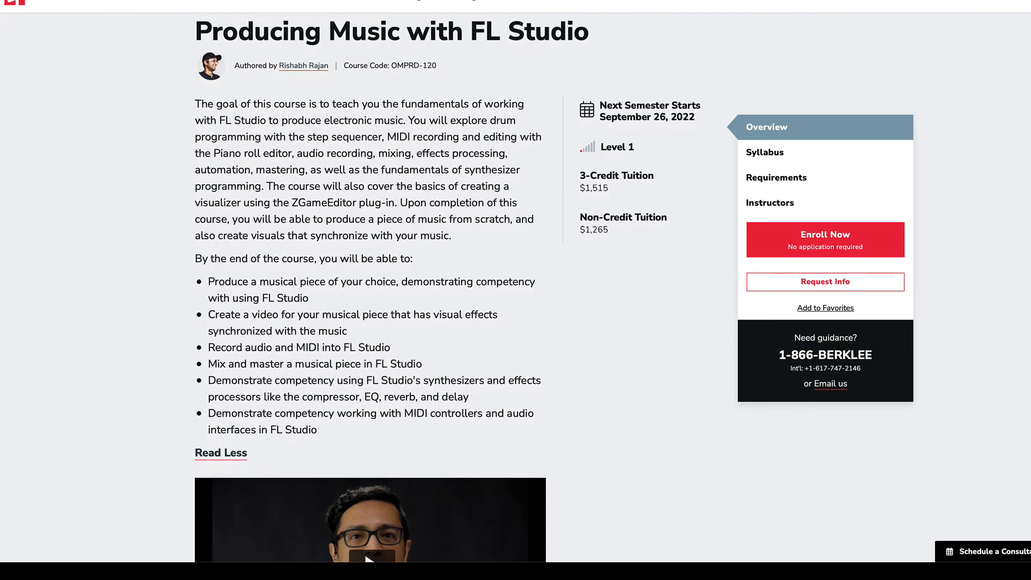
scroll(516, 290, down, 2)
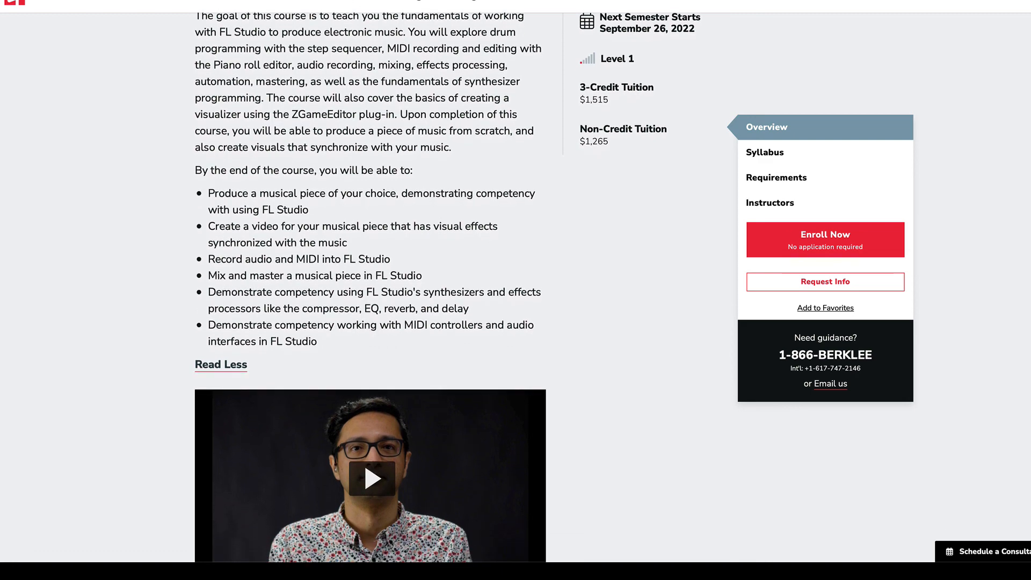
scroll(515, 290, down, 8)
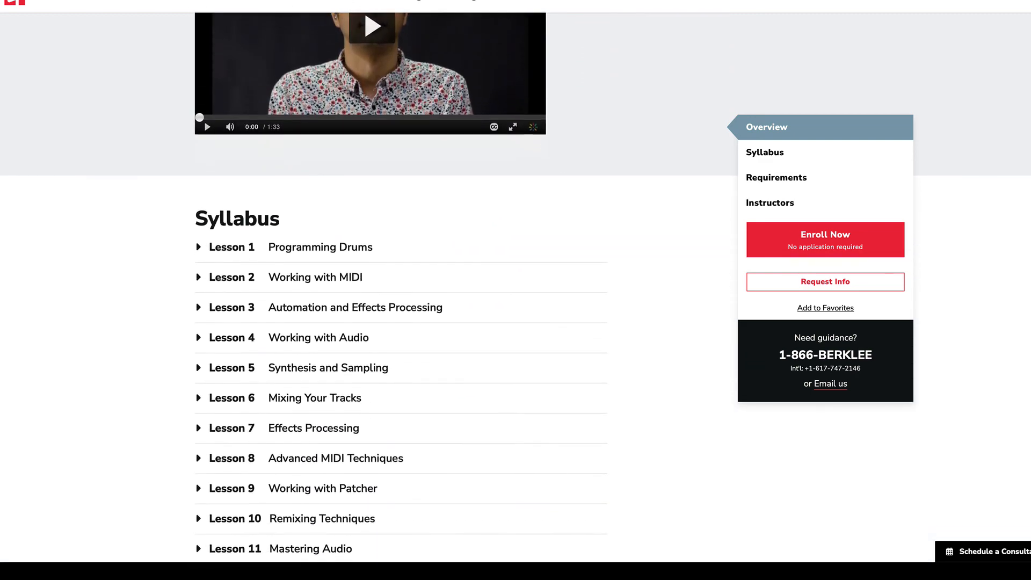
scroll(515, 290, down, 3)
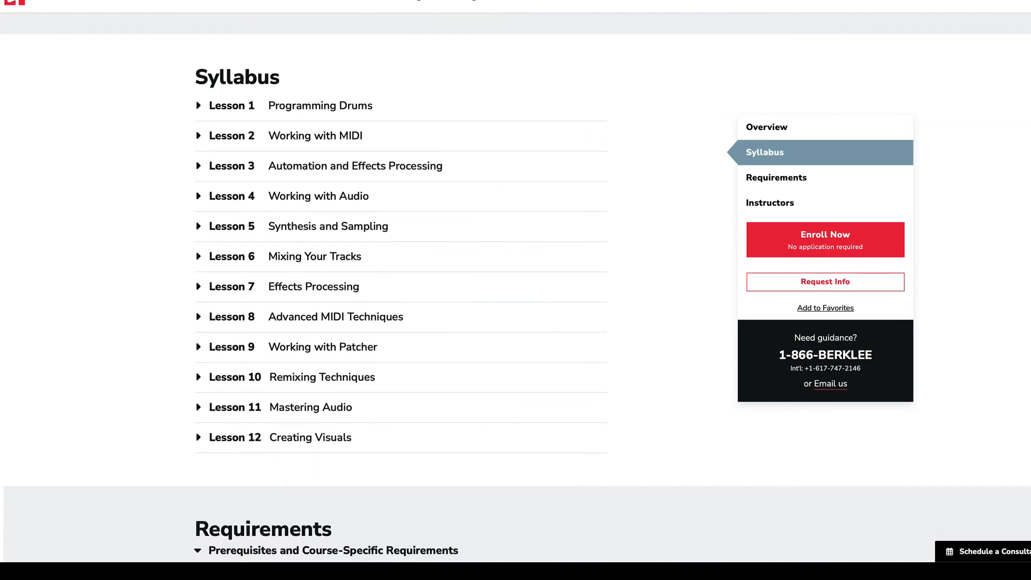
scroll(515, 290, down, 4)
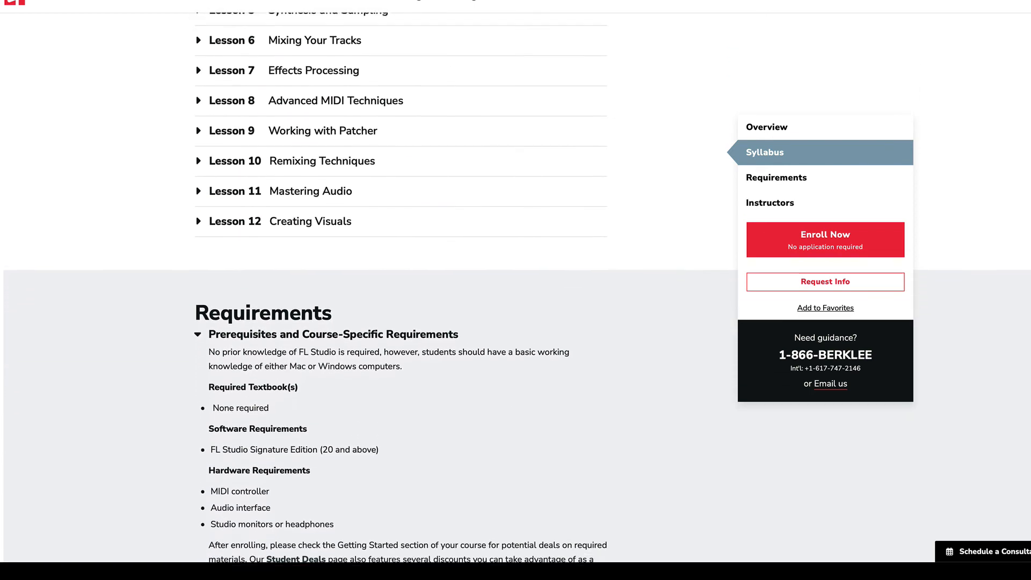
scroll(515, 290, down, 3)
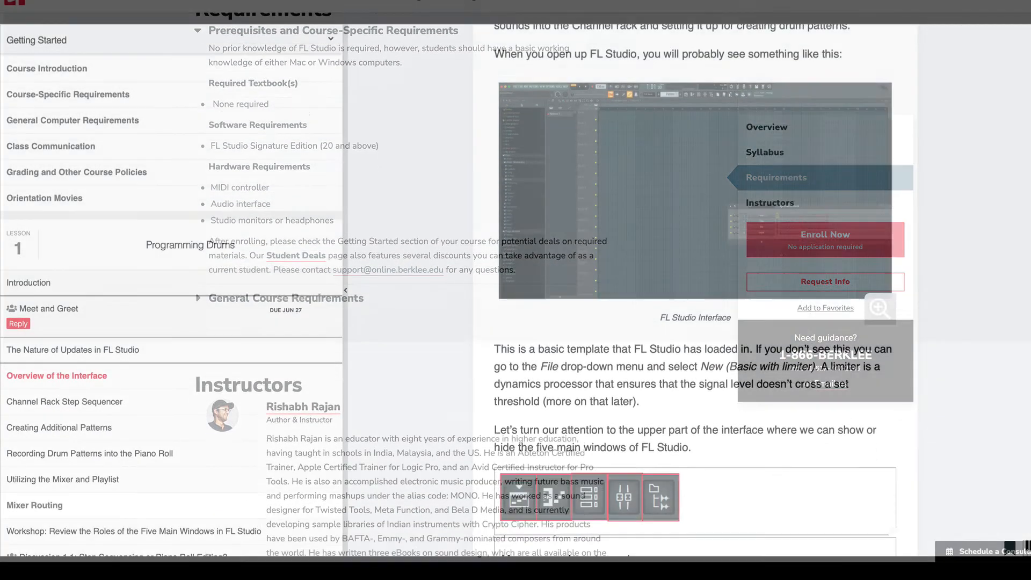
Look through the course's Overview of the Interface and Adding Effects lesson pages, continuing to Spectrum Processing with Filters and EQs.
scroll(695, 290, down, 20)
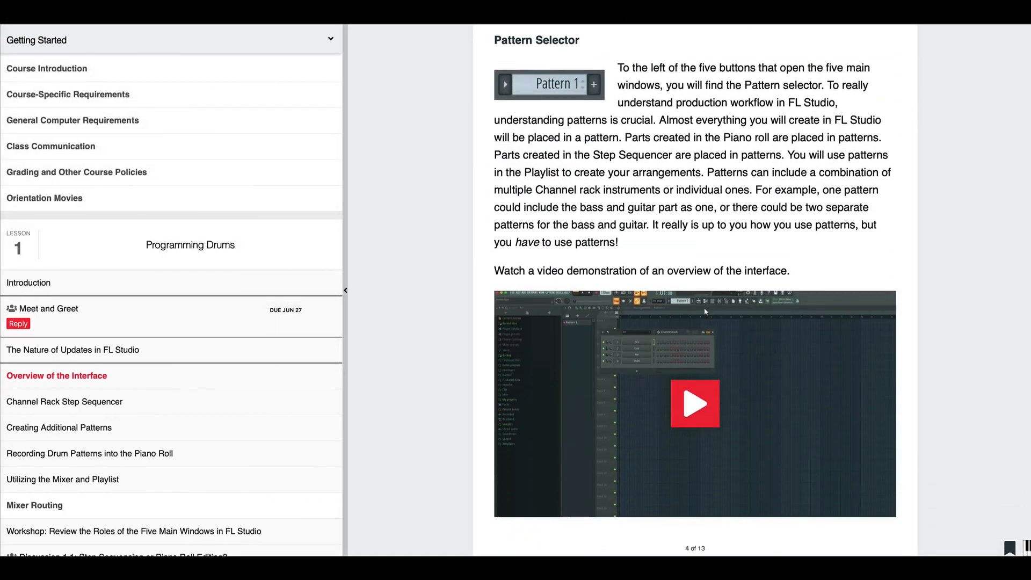
scroll(695, 290, down, 5)
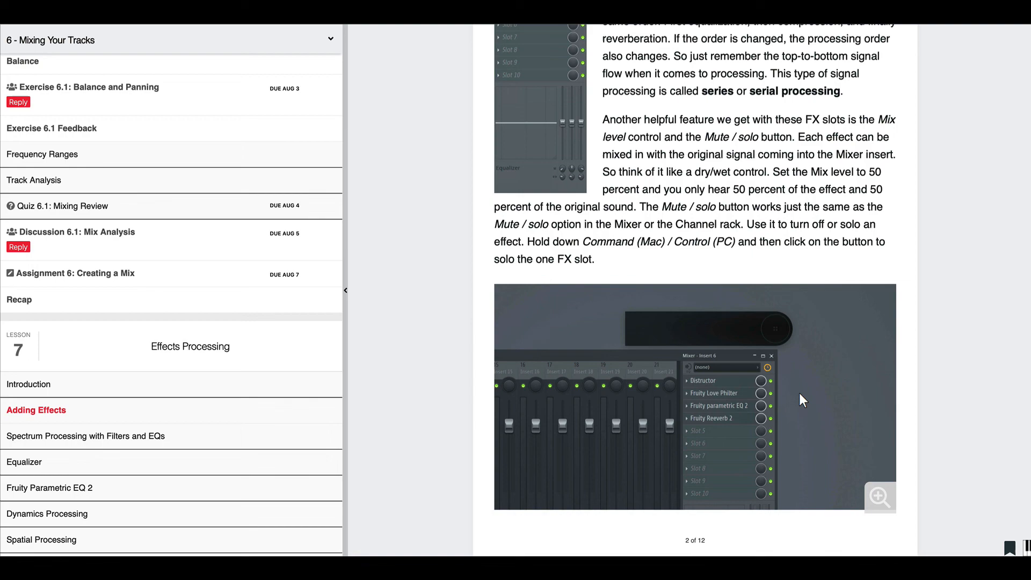
scroll(800, 395, down, 7)
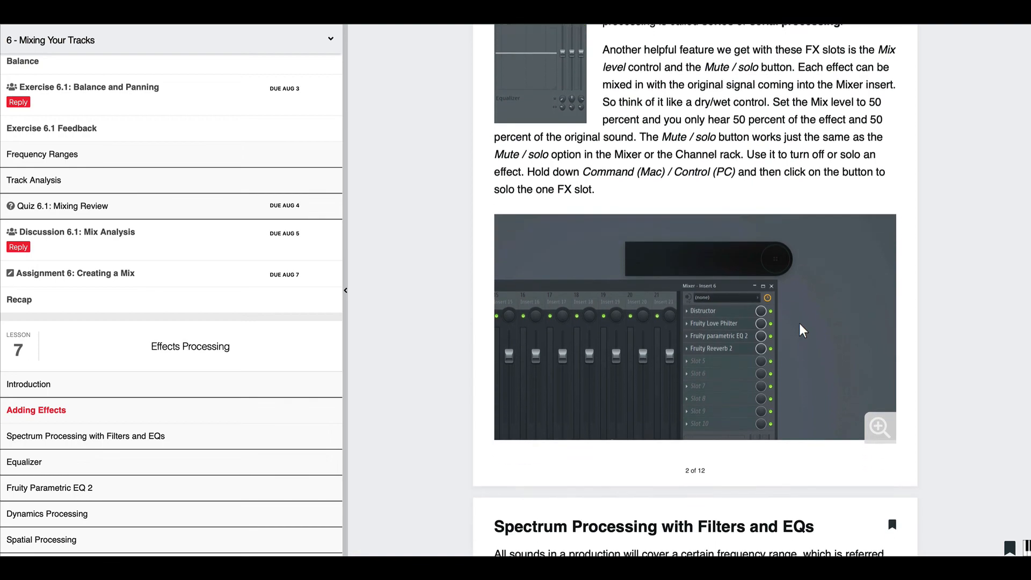
scroll(695, 290, down, 10)
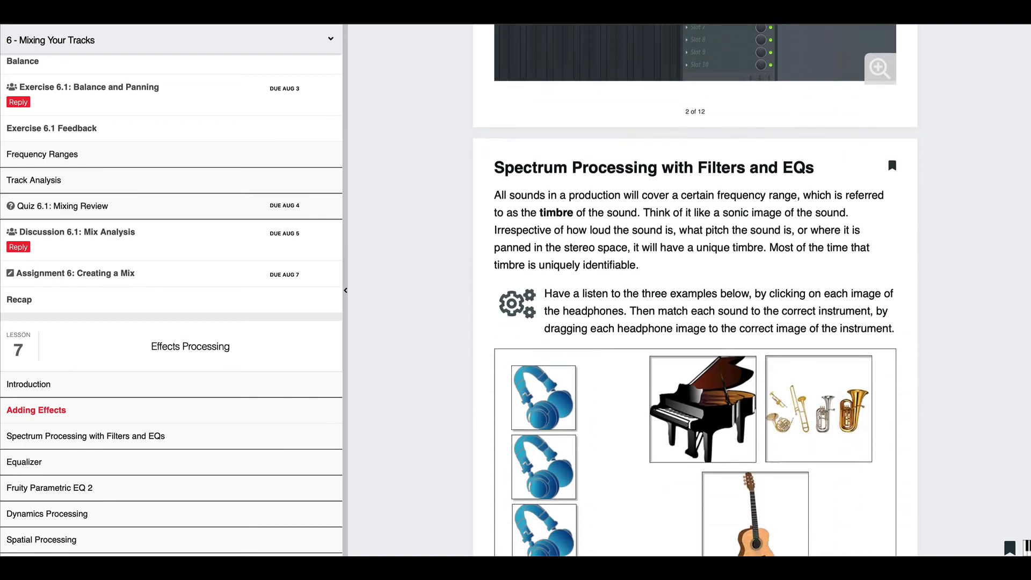